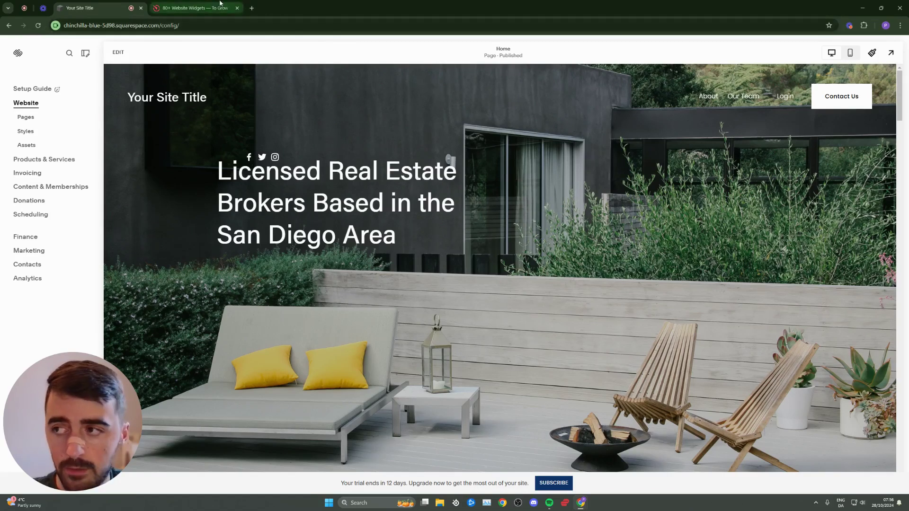
- Go to Elfsight's Telegram Chat widget page, found under Chats in the Widgets menu
{"action": "left_click", "coordinate": [192, 7]}
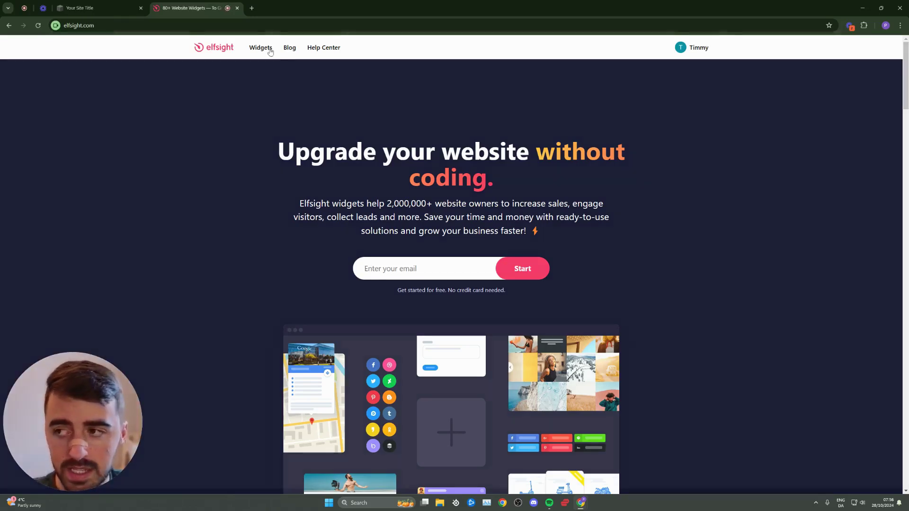
{"action": "mouse_move", "coordinate": [266, 48]}
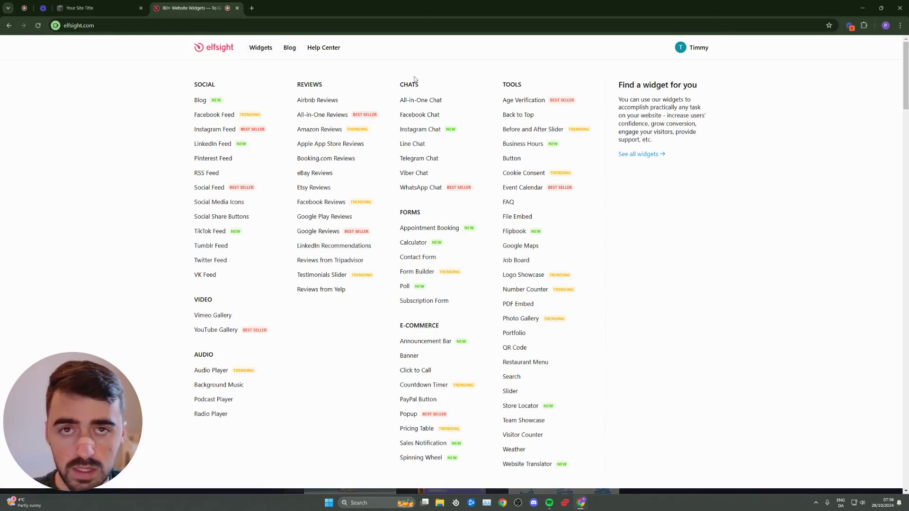
{"action": "left_click", "coordinate": [417, 160]}
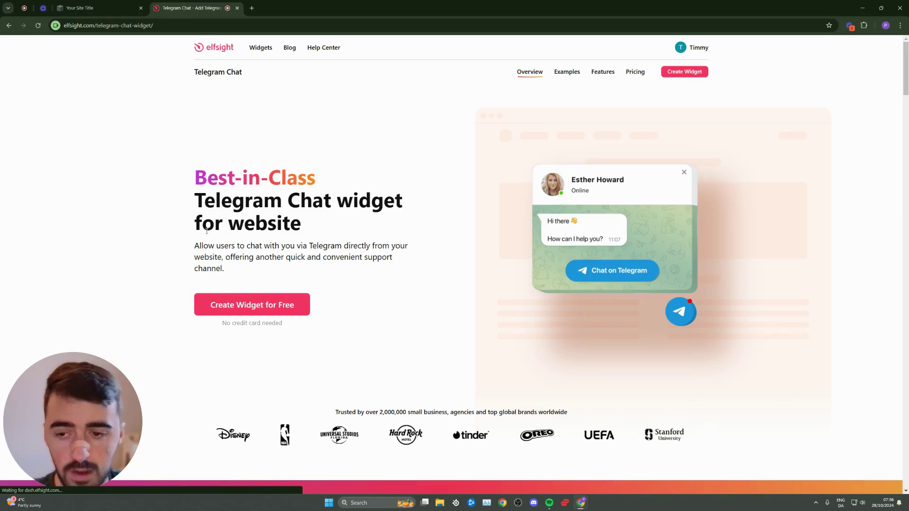
- Start a free widget and preview the Support, Booking and Sale templates
{"action": "left_click", "coordinate": [251, 318]}
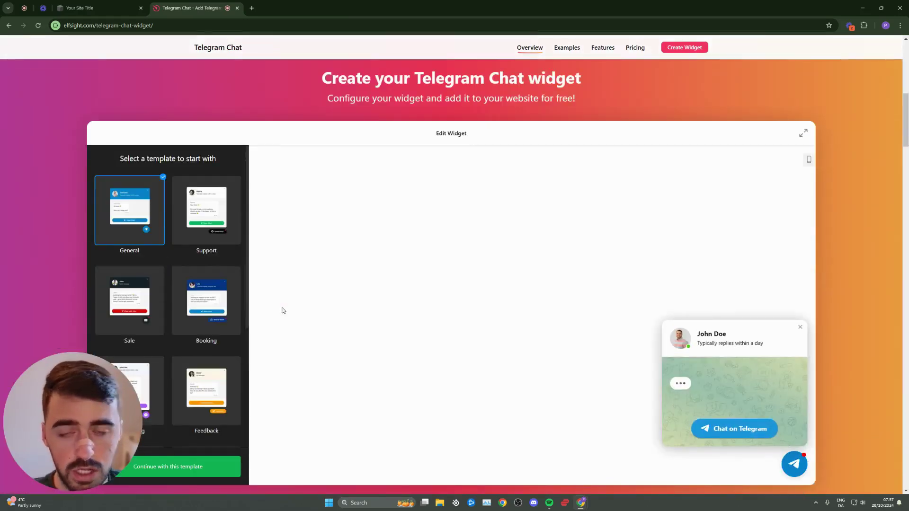
{"action": "left_click", "coordinate": [220, 232]}
{"action": "left_click", "coordinate": [216, 290]}
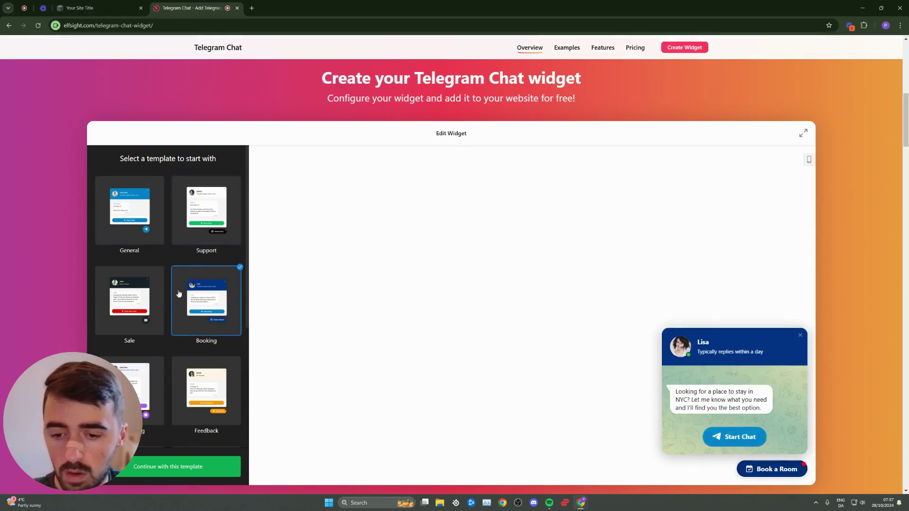
{"action": "left_click", "coordinate": [139, 292]}
{"action": "scroll", "coordinate": [142, 292], "scroll_direction": "down", "scroll_amount": 1}
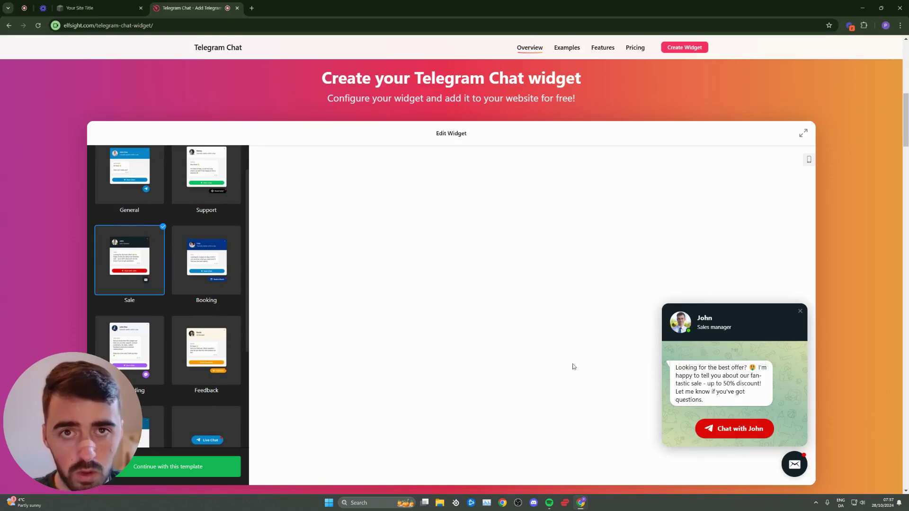
- Settle on the General template and continue with it to the connection step
{"action": "left_click", "coordinate": [152, 173]}
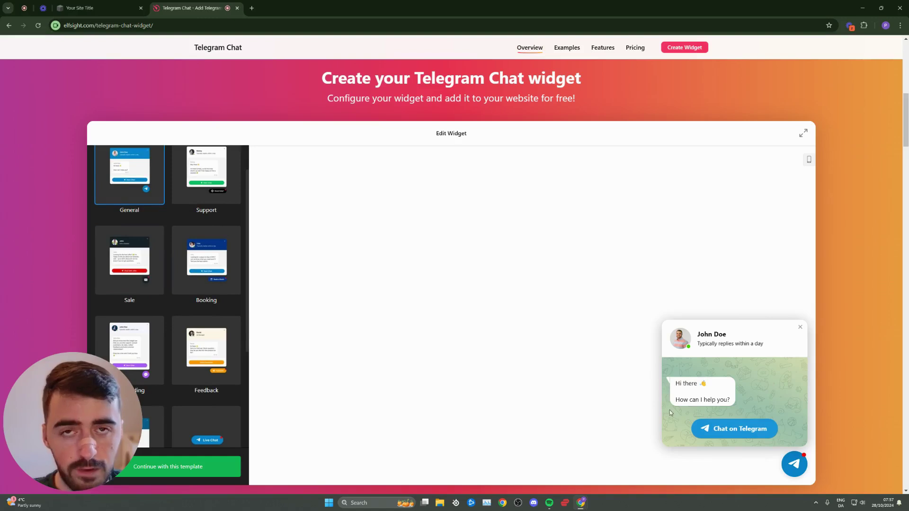
{"action": "left_click", "coordinate": [187, 204]}
{"action": "scroll", "coordinate": [187, 211], "scroll_direction": "down", "scroll_amount": 3}
{"action": "scroll", "coordinate": [148, 242], "scroll_direction": "up", "scroll_amount": 4}
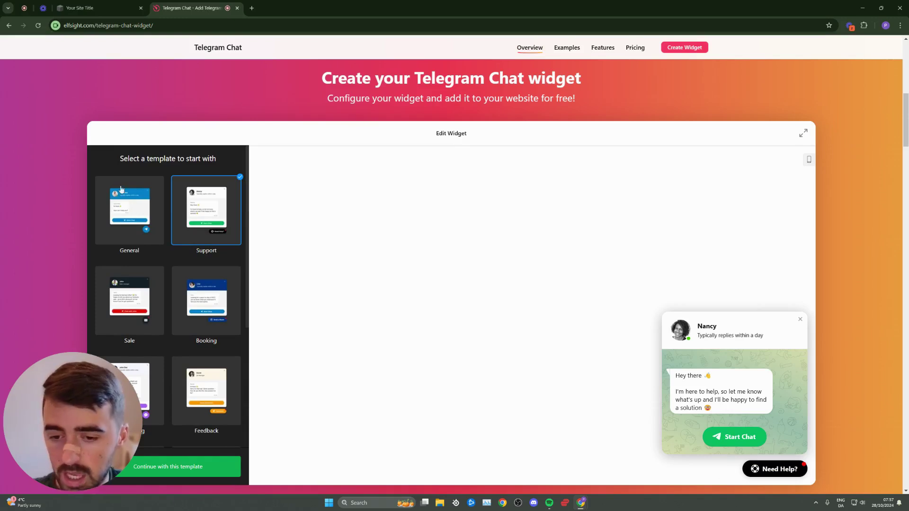
{"action": "left_click", "coordinate": [132, 199]}
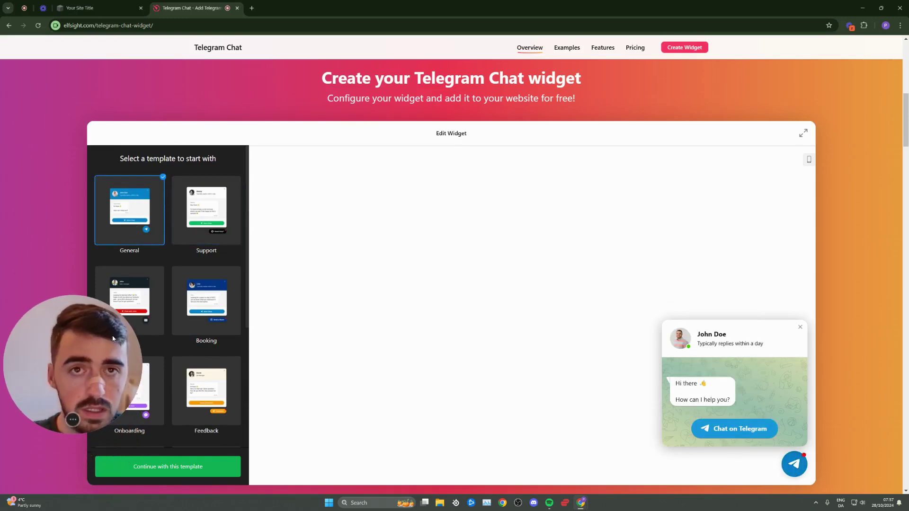
{"action": "left_click", "coordinate": [191, 475]}
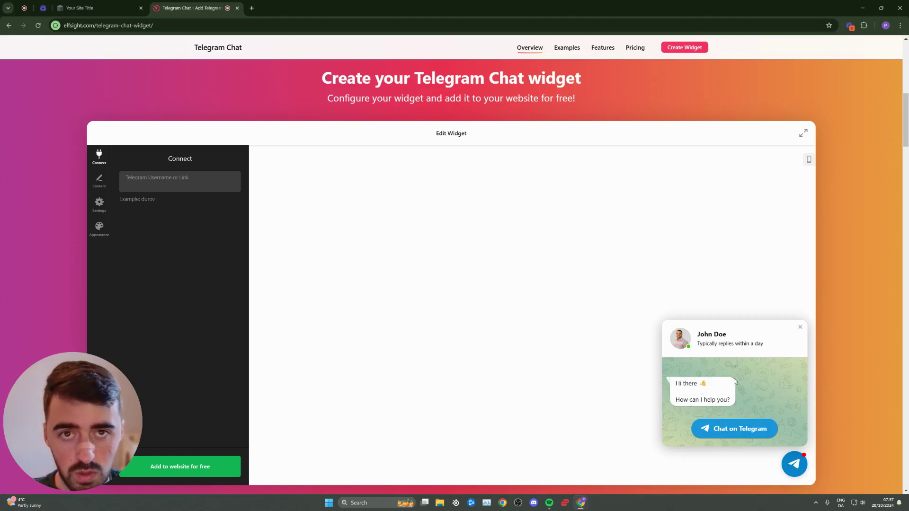
- Copy the example handle into the Telegram Username field
{"action": "double_click", "coordinate": [148, 199]}
{"action": "key", "text": "ctrl+c"}
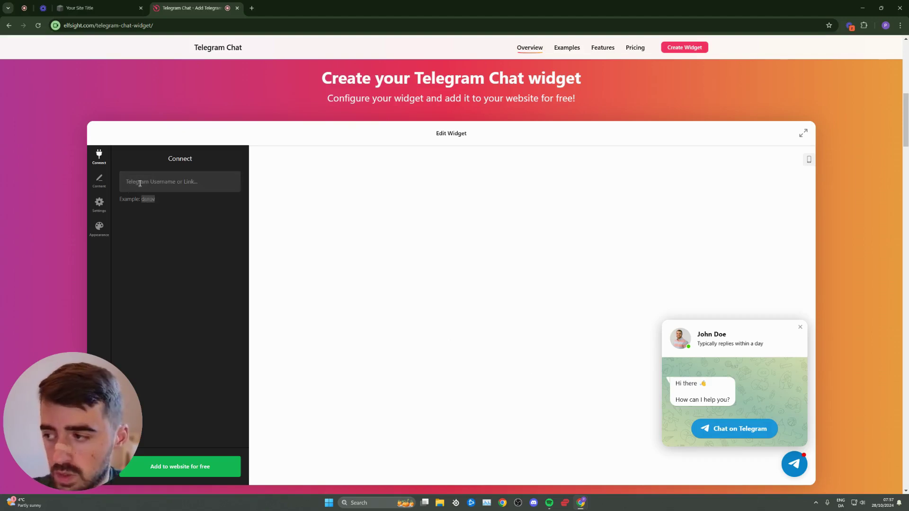
{"action": "left_click", "coordinate": [150, 185]}
{"action": "key", "text": "ctrl+v"}
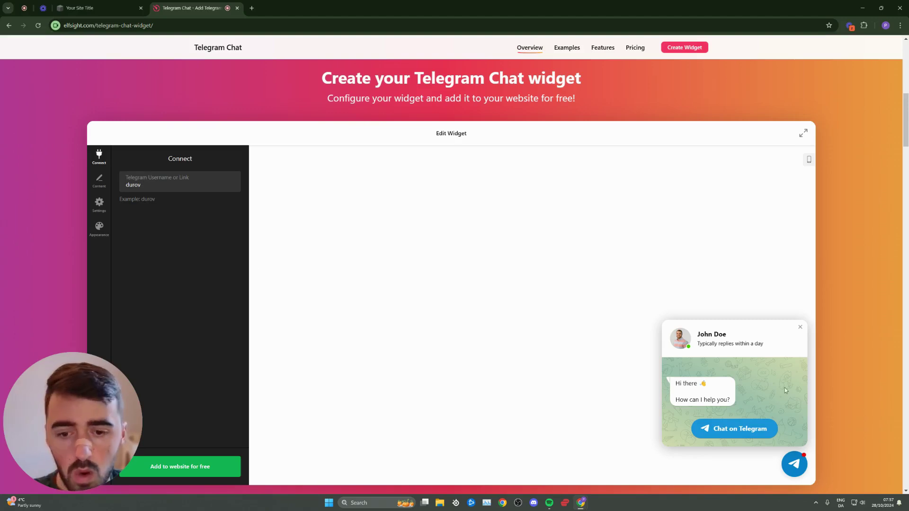
{"action": "left_click", "coordinate": [103, 184]}
- Set the bubble's Vertical Offset to 11px under Position, then choose Add to website for free
{"action": "left_click", "coordinate": [104, 211]}
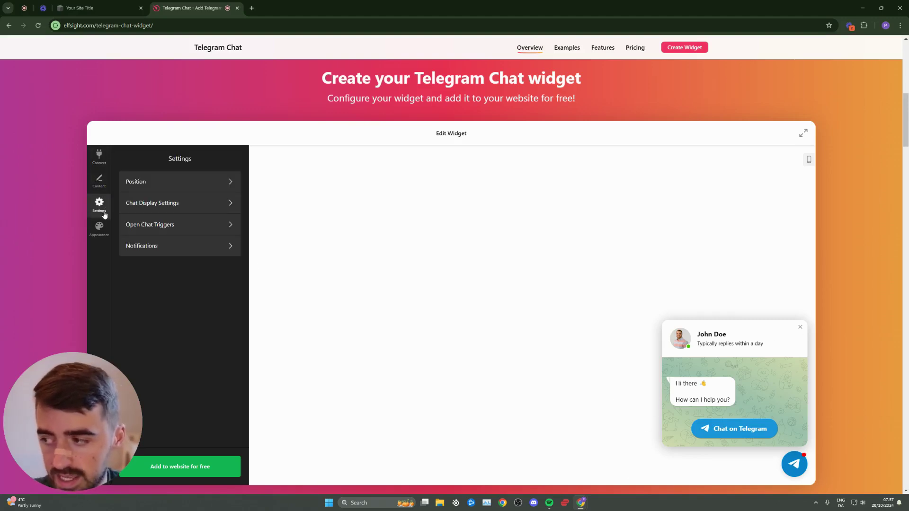
{"action": "left_click", "coordinate": [99, 227]}
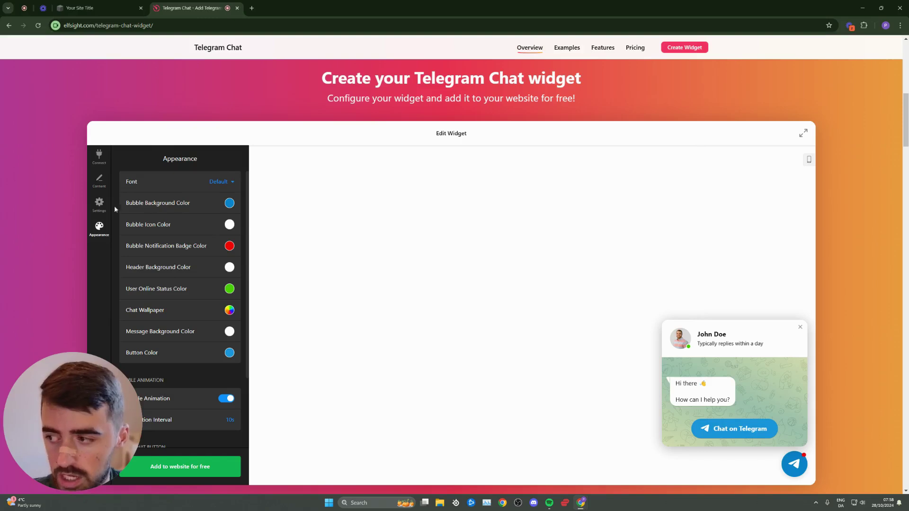
{"action": "left_click", "coordinate": [99, 204]}
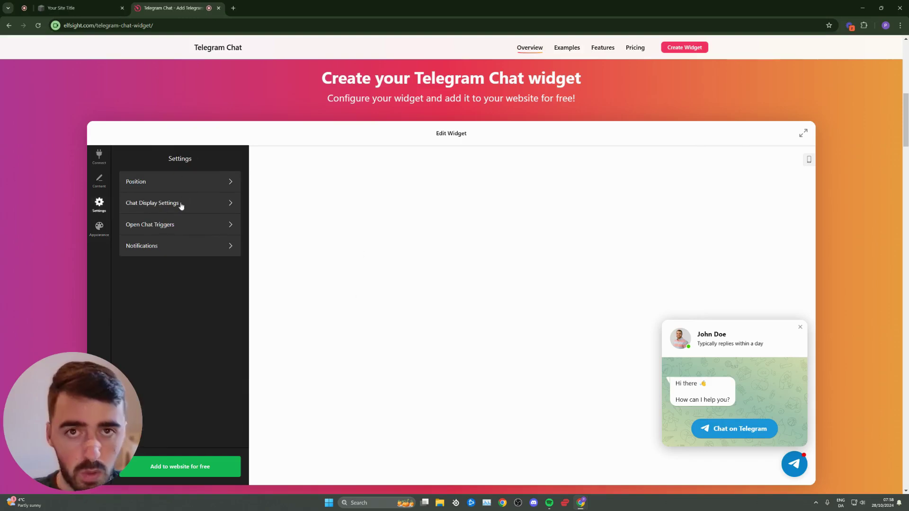
{"action": "left_click", "coordinate": [155, 185]}
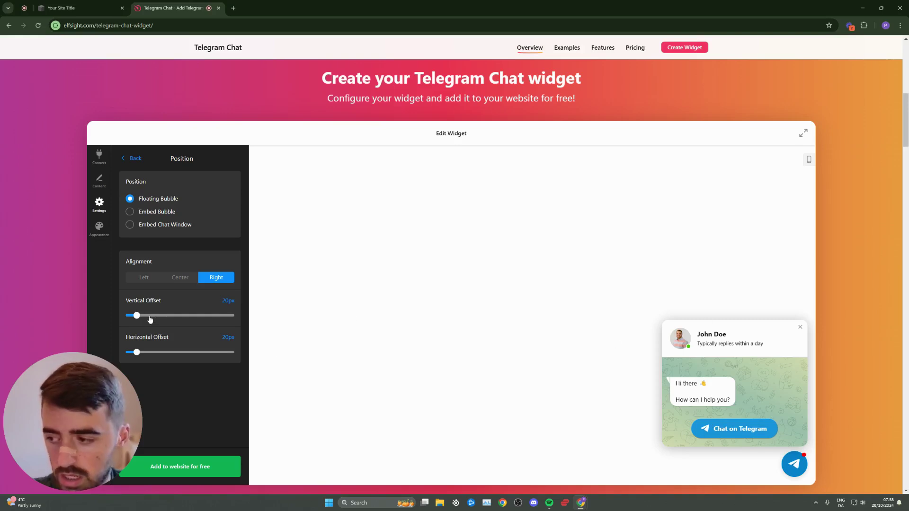
{"action": "mouse_move", "coordinate": [137, 315]}
{"action": "left_mouse_down"}
{"action": "mouse_move", "coordinate": [183, 315]}
{"action": "mouse_move", "coordinate": [148, 316]}
{"action": "mouse_move", "coordinate": [157, 315]}
{"action": "mouse_move", "coordinate": [133, 327]}
{"action": "left_mouse_up"}
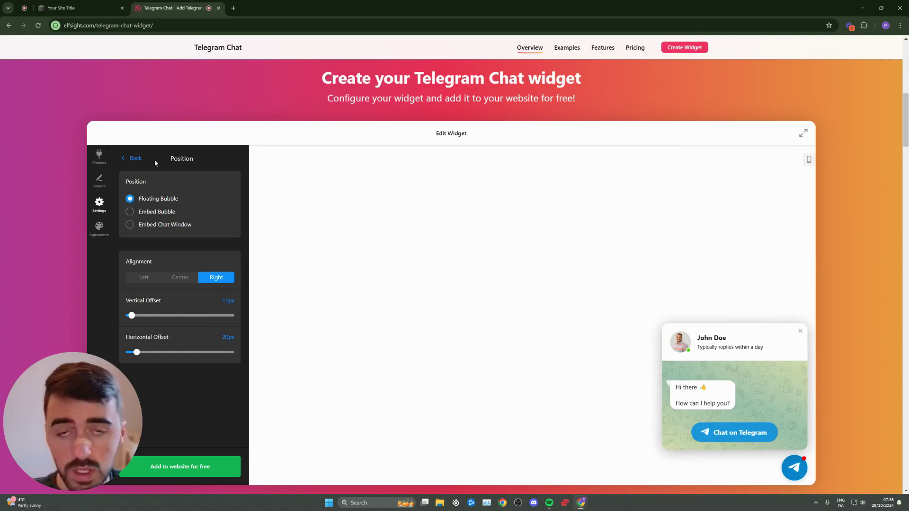
{"action": "left_click_drag", "start_coordinate": [96, 402], "coordinate": [75, 432]}
{"action": "left_click", "coordinate": [187, 469]}
- Let the saved widget load as Untitled Telegram Chat in the dashboard editor
{"action": "scroll", "coordinate": [347, 360], "scroll_direction": "down", "scroll_amount": 1}
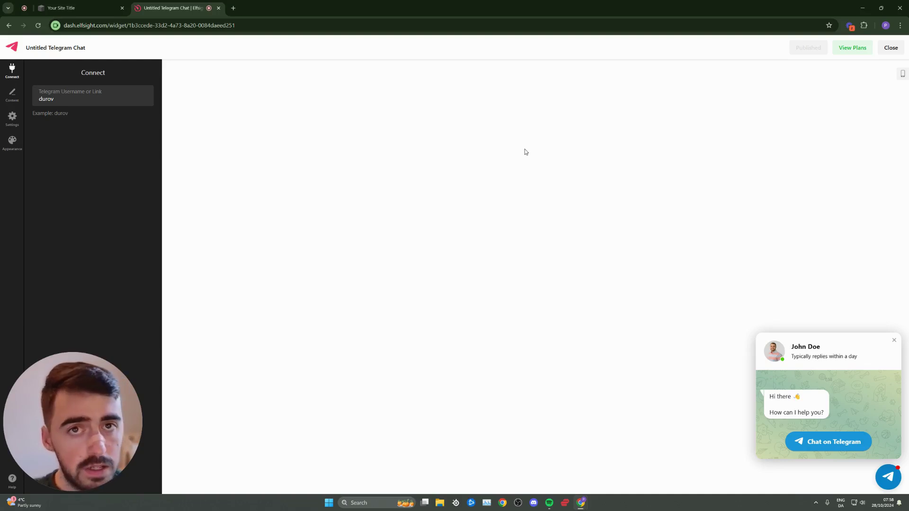
{"action": "left_click", "coordinate": [852, 48]}
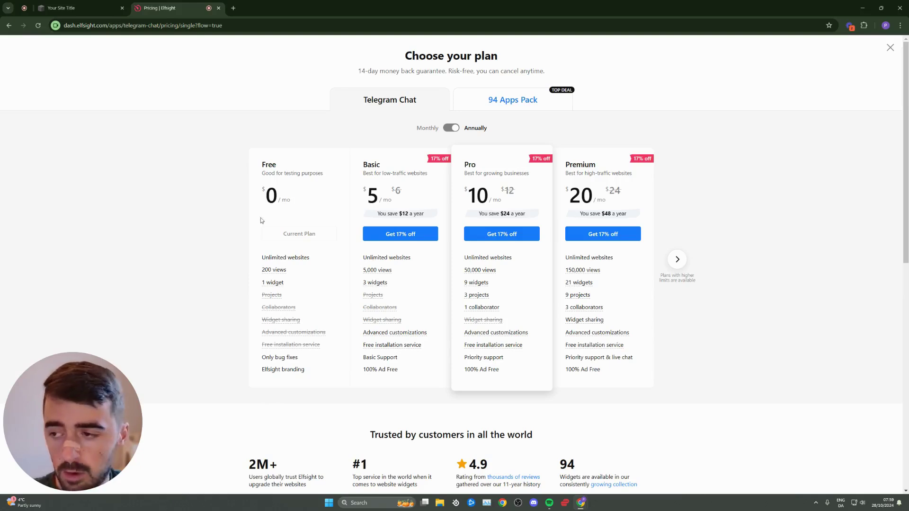
{"action": "left_click_drag", "start_coordinate": [260, 164], "coordinate": [293, 167]}
{"action": "mouse_move", "coordinate": [267, 287]}
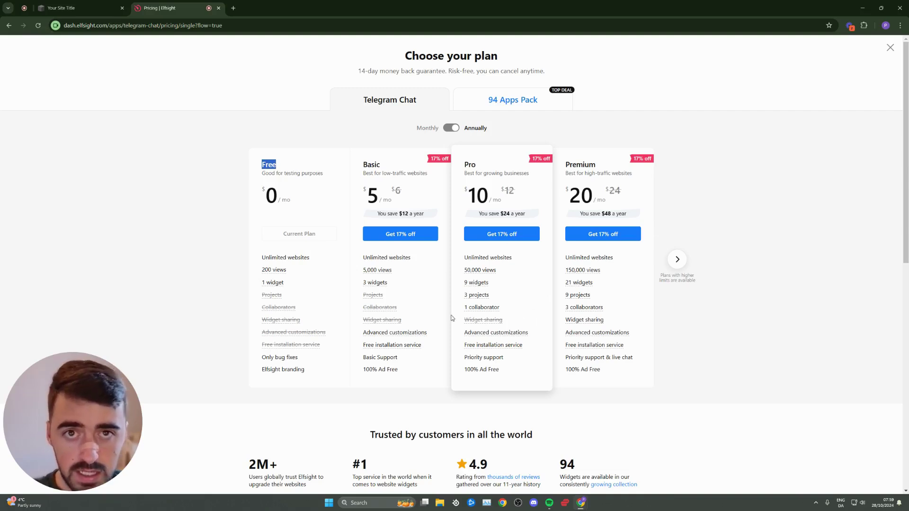
{"action": "left_click", "coordinate": [678, 262]}
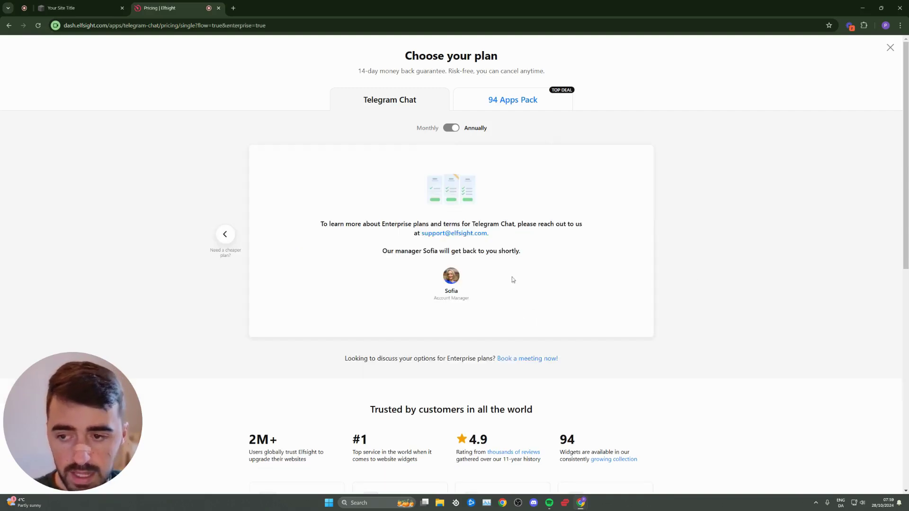
{"action": "left_click", "coordinate": [224, 235]}
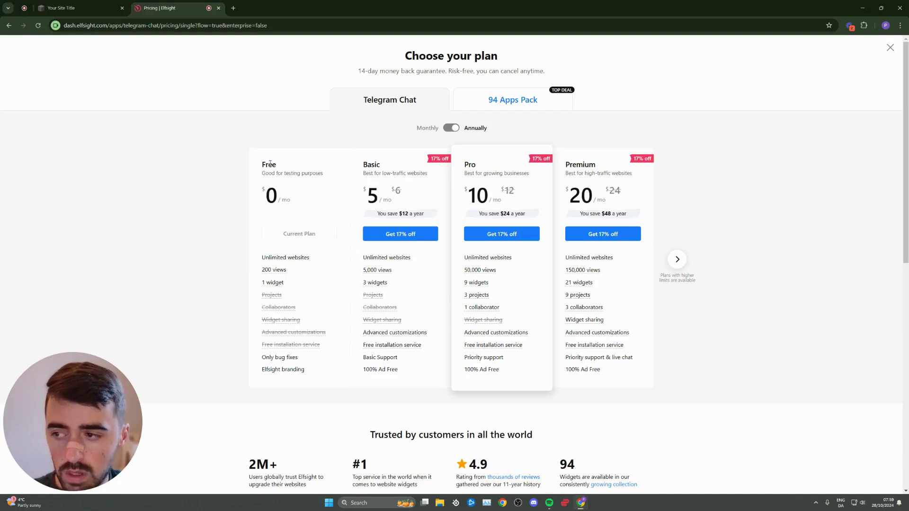
{"action": "left_click_drag", "start_coordinate": [259, 165], "coordinate": [278, 166]}
{"action": "left_click_drag", "start_coordinate": [283, 239], "coordinate": [326, 240]}
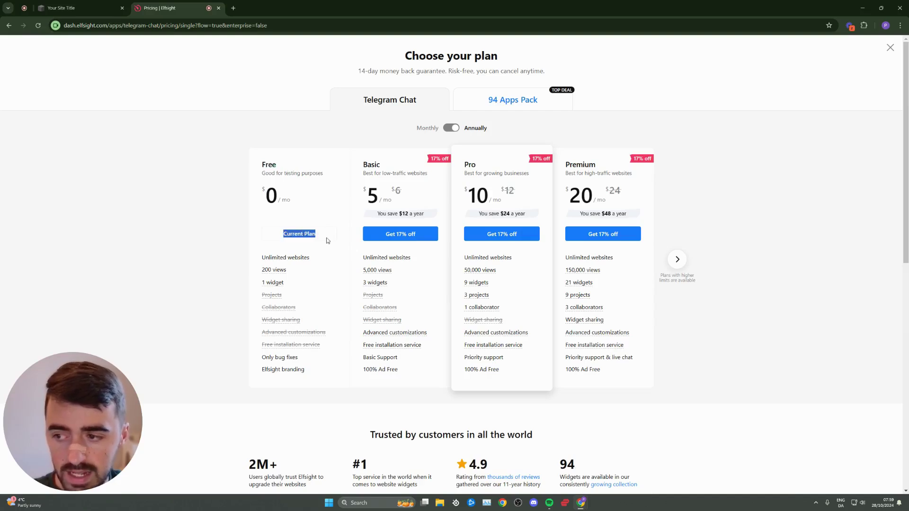
- Copy the widget's embed code from its Install dialog and go back to Squarespace
{"action": "left_click", "coordinate": [890, 47]}
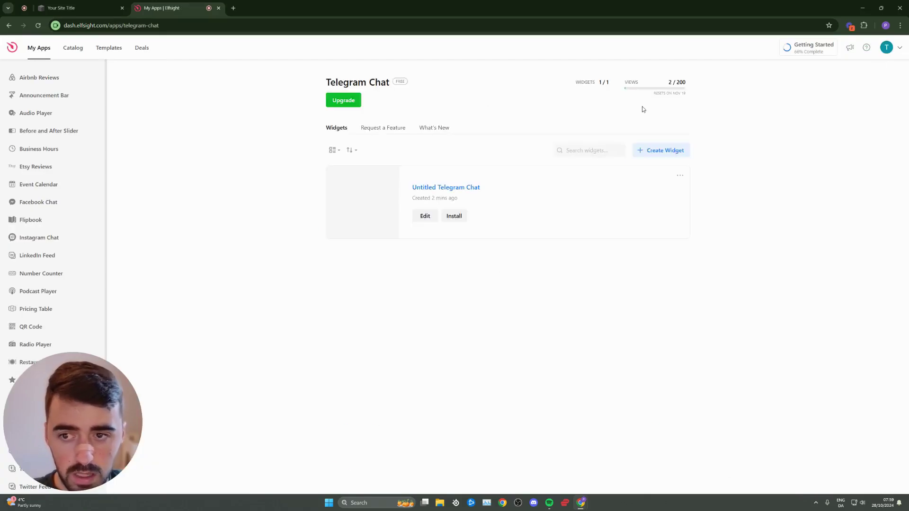
{"action": "left_click", "coordinate": [680, 175]}
{"action": "left_click", "coordinate": [708, 195]}
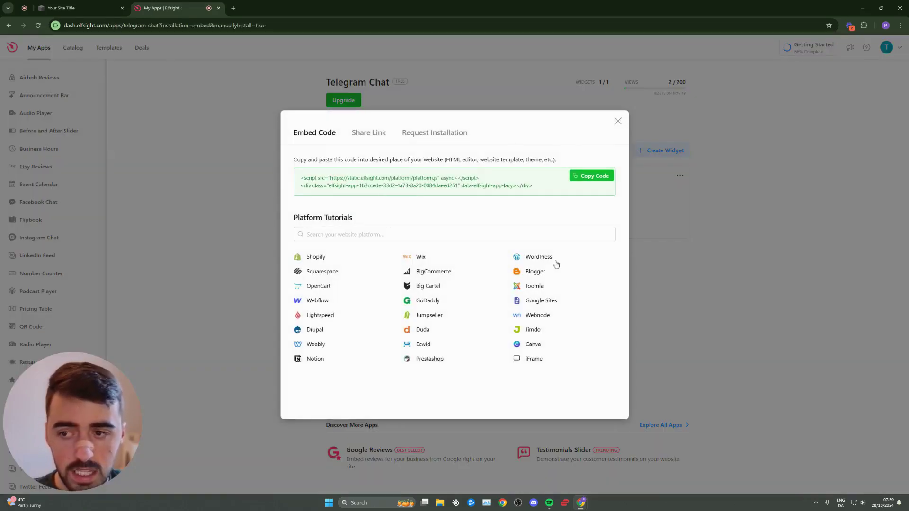
{"action": "left_click", "coordinate": [590, 177]}
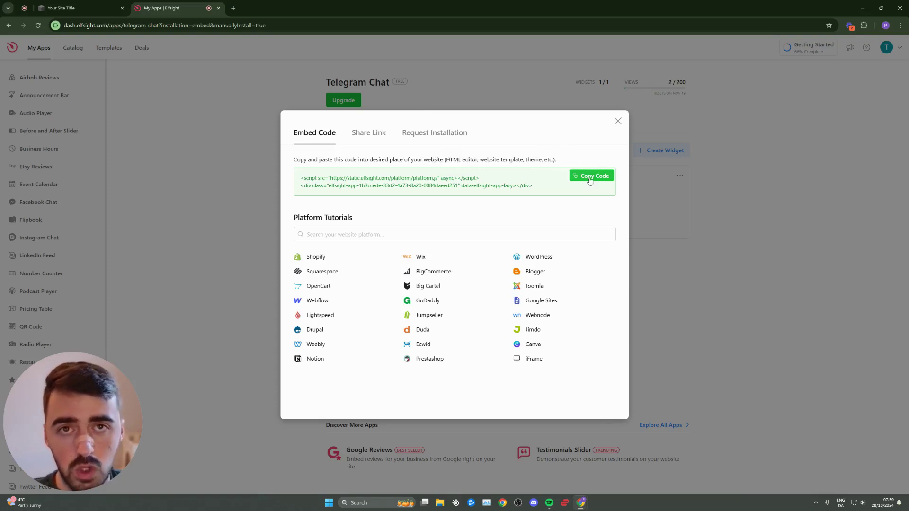
{"action": "key", "text": "ctrl+shift+Tab"}
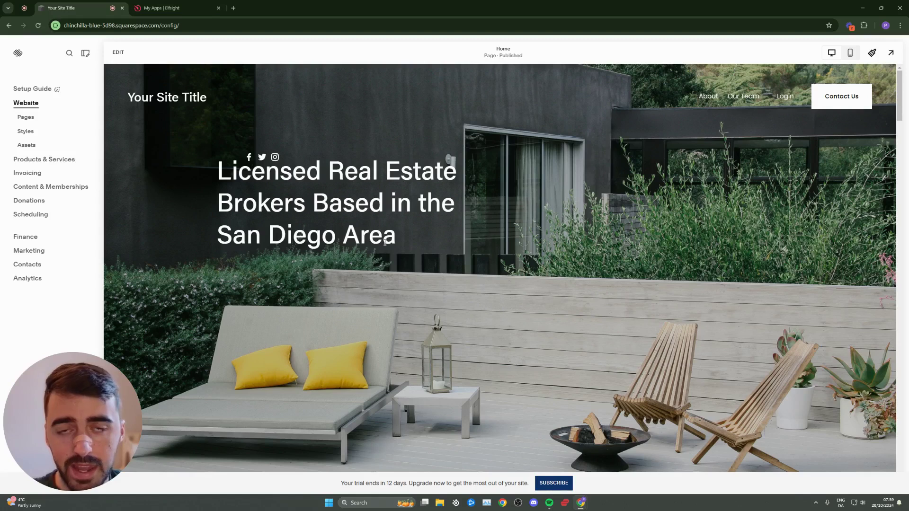
- Put the homepage into edit mode and open Add Block in the hero section
{"action": "left_click", "coordinate": [119, 52]}
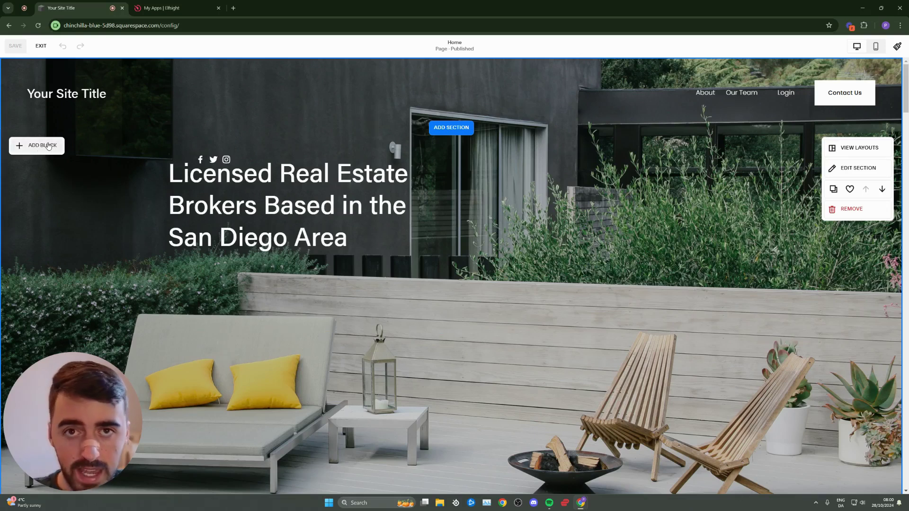
{"action": "left_click", "coordinate": [48, 146]}
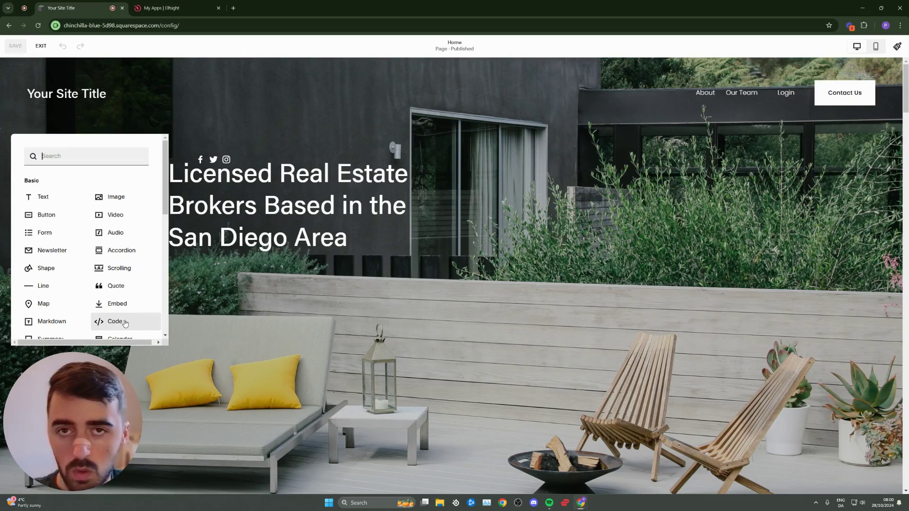
- Add a Code block to the hero, replacing Hello, World! with the Elfsight embed code
{"action": "left_click", "coordinate": [125, 323]}
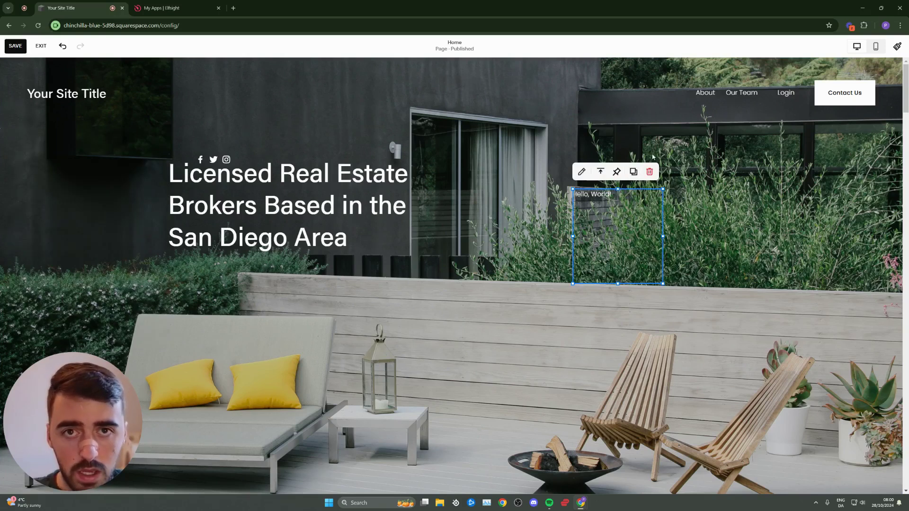
{"action": "left_click", "coordinate": [586, 174]}
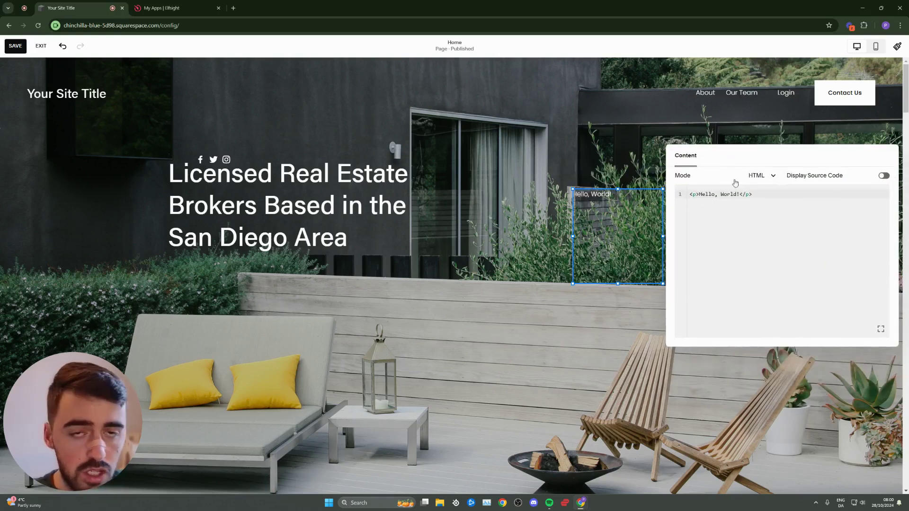
{"action": "left_click_drag", "start_coordinate": [739, 194], "coordinate": [690, 194]}
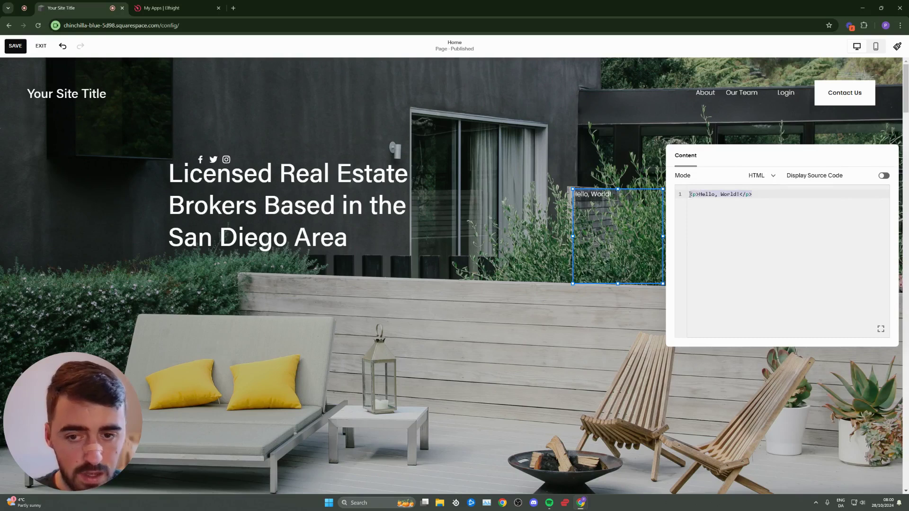
{"action": "key", "text": "BackSpace"}
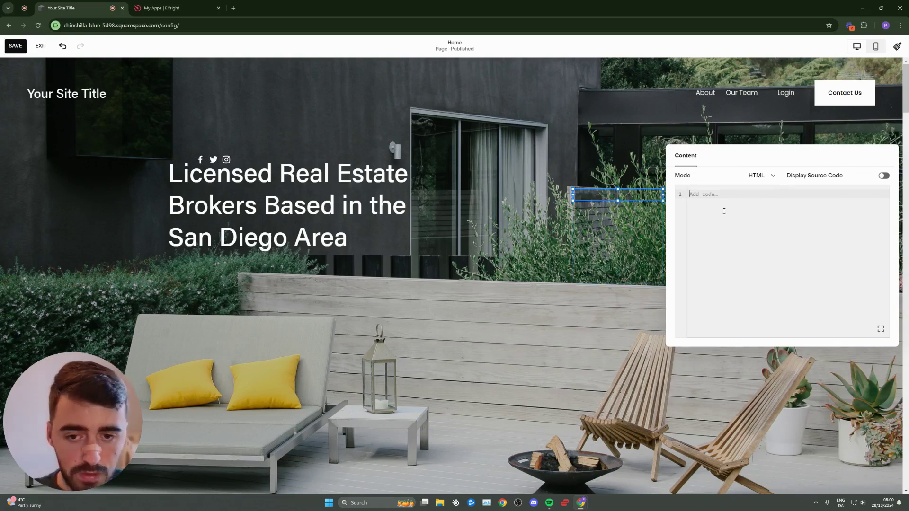
{"action": "key", "text": "ctrl+v"}
{"action": "left_click", "coordinate": [657, 132]}
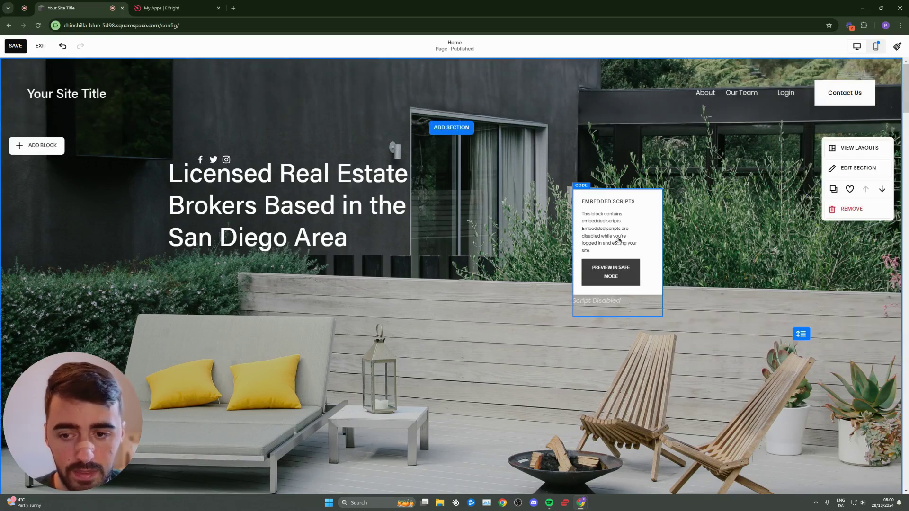
{"action": "left_click", "coordinate": [652, 246]}
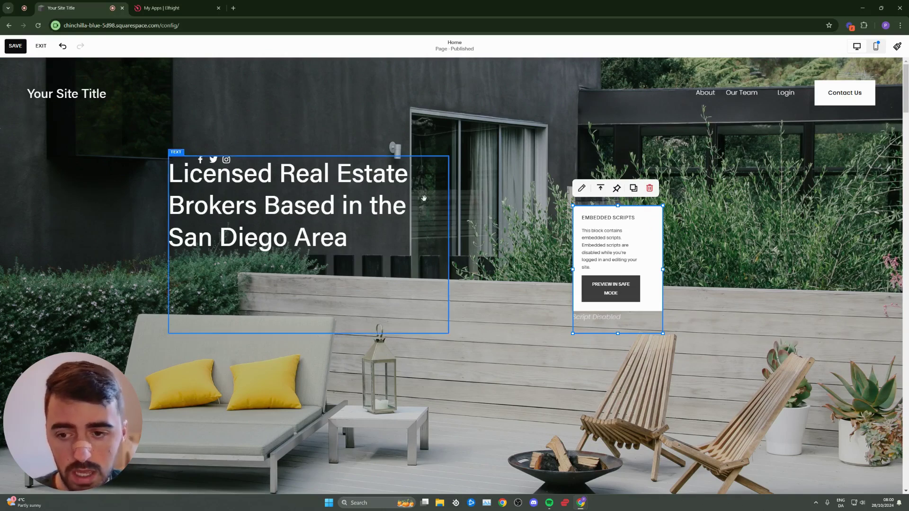
- Save and exit the editor, then open the Telegram chat bubble on the live homepage
{"action": "left_click", "coordinate": [60, 46]}
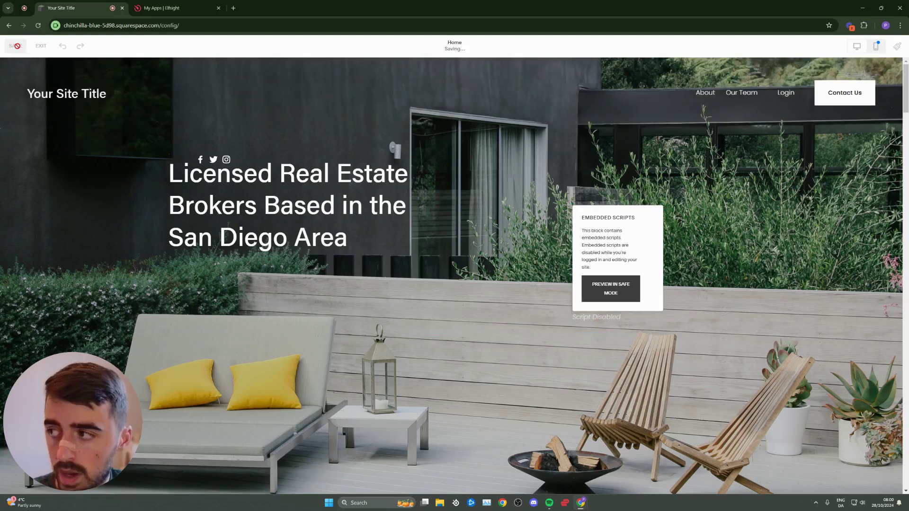
{"action": "left_click", "coordinate": [41, 45]}
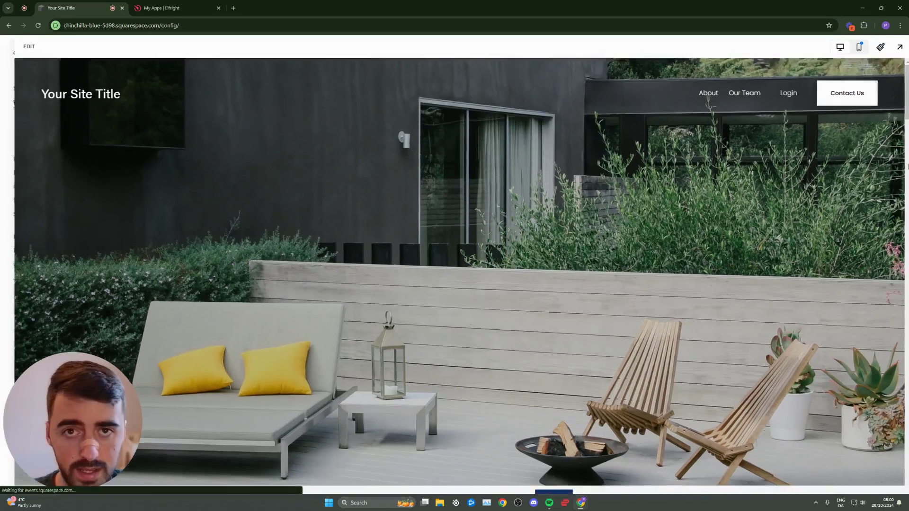
{"action": "left_click", "coordinate": [891, 54]}
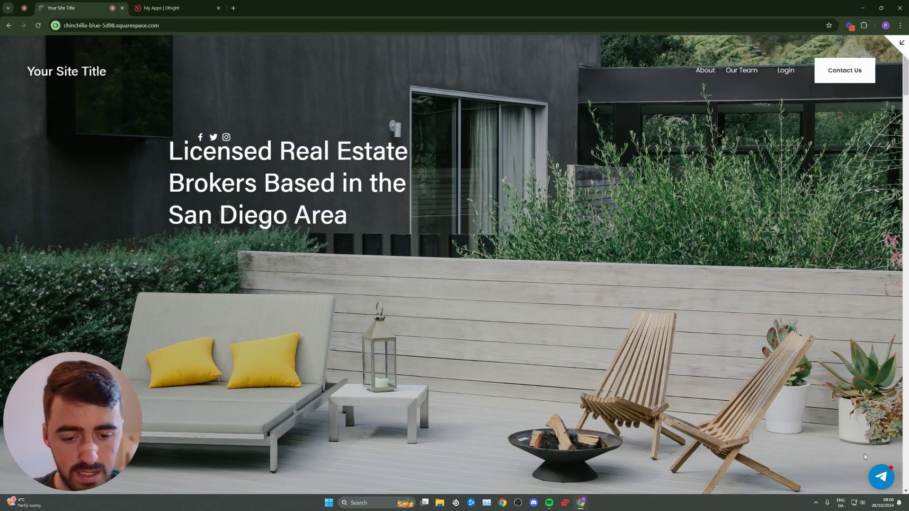
{"action": "left_click", "coordinate": [881, 478]}
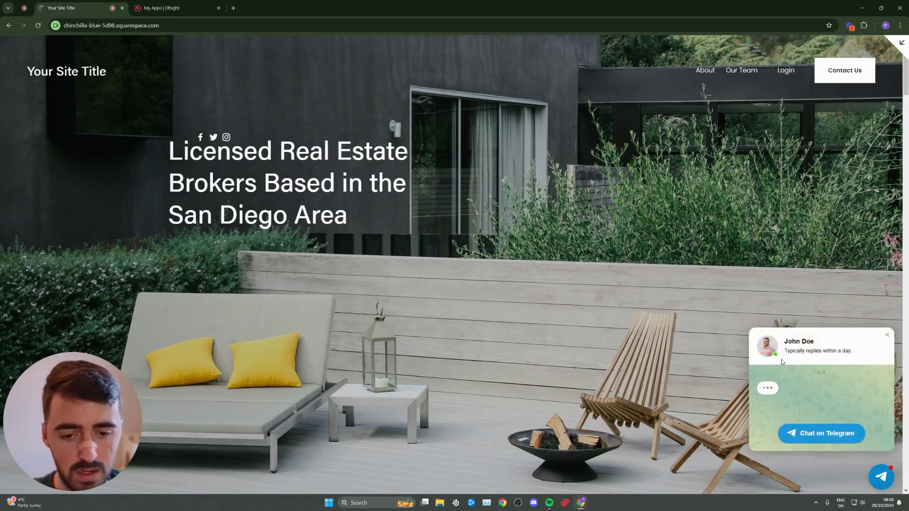